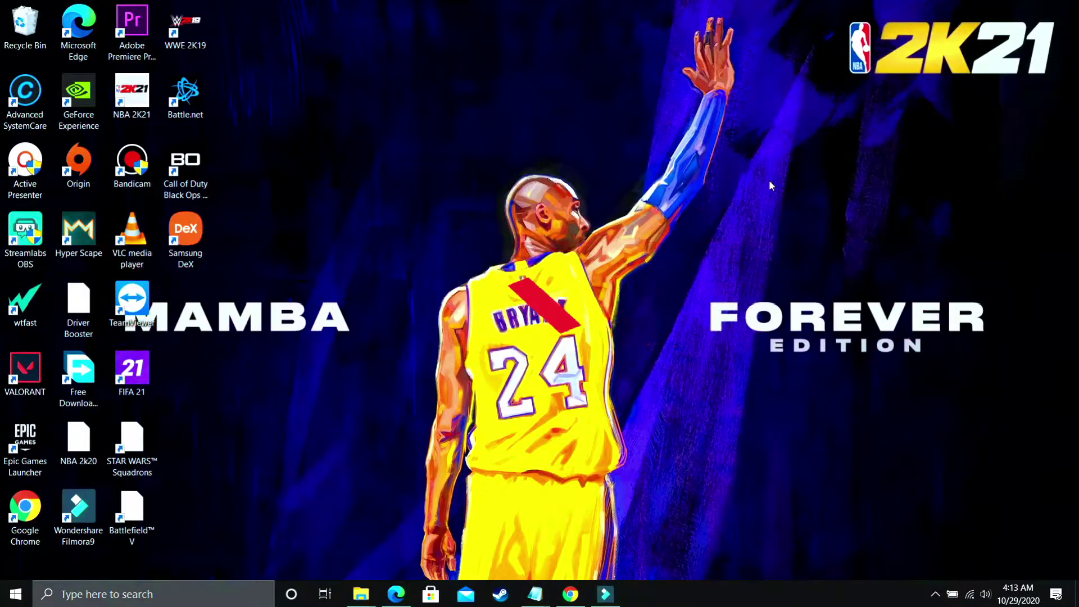
Step: Bring up Chrome and look over the pc optimizer Google search results
left_click(583, 596)
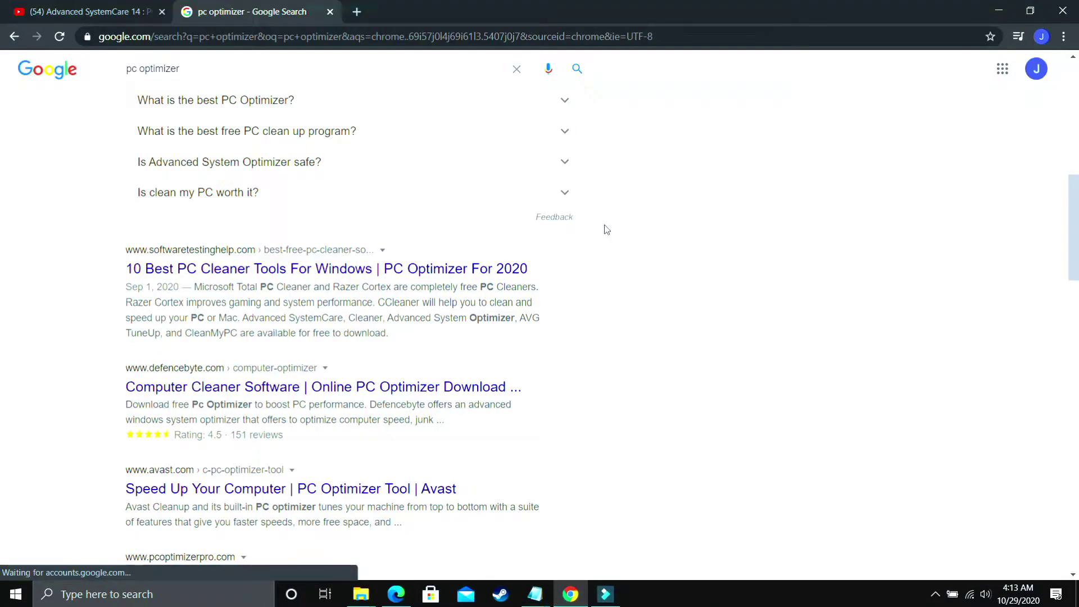
scroll(606, 229, "up", 3)
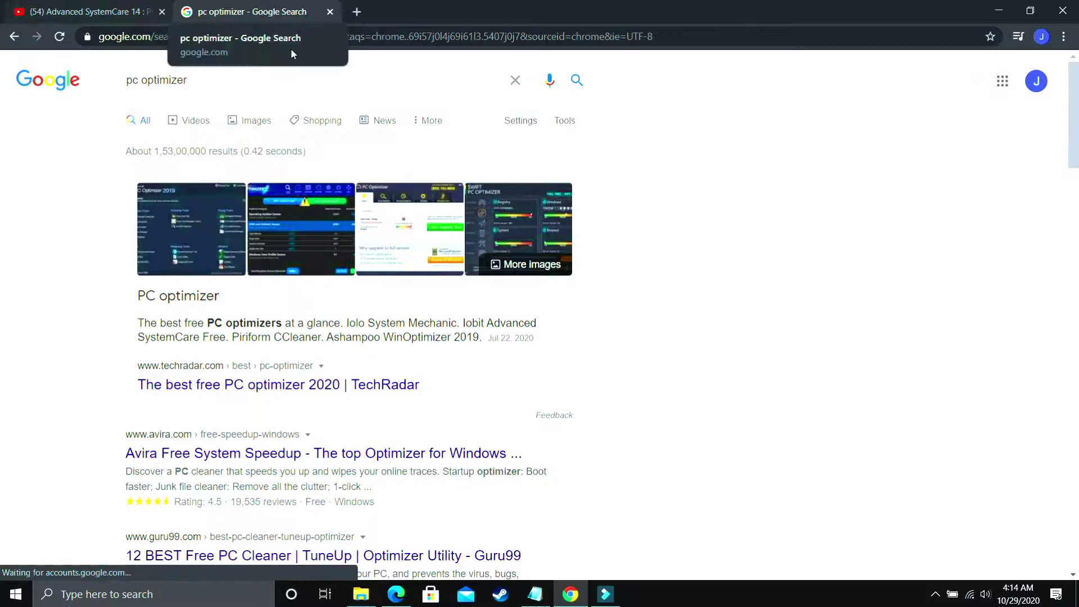
left_click(84, 11)
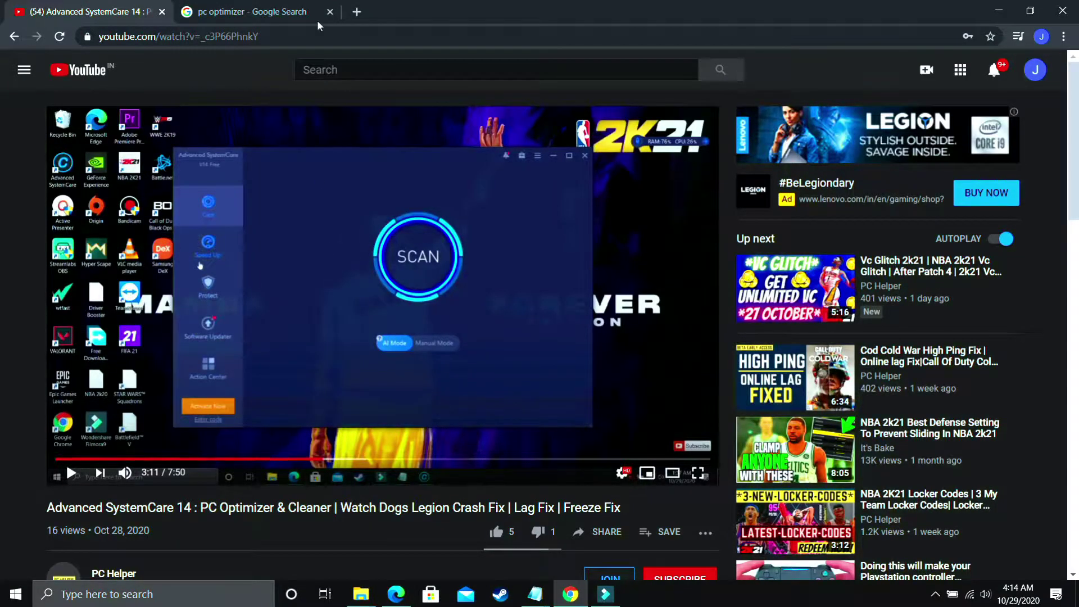
left_click(256, 11)
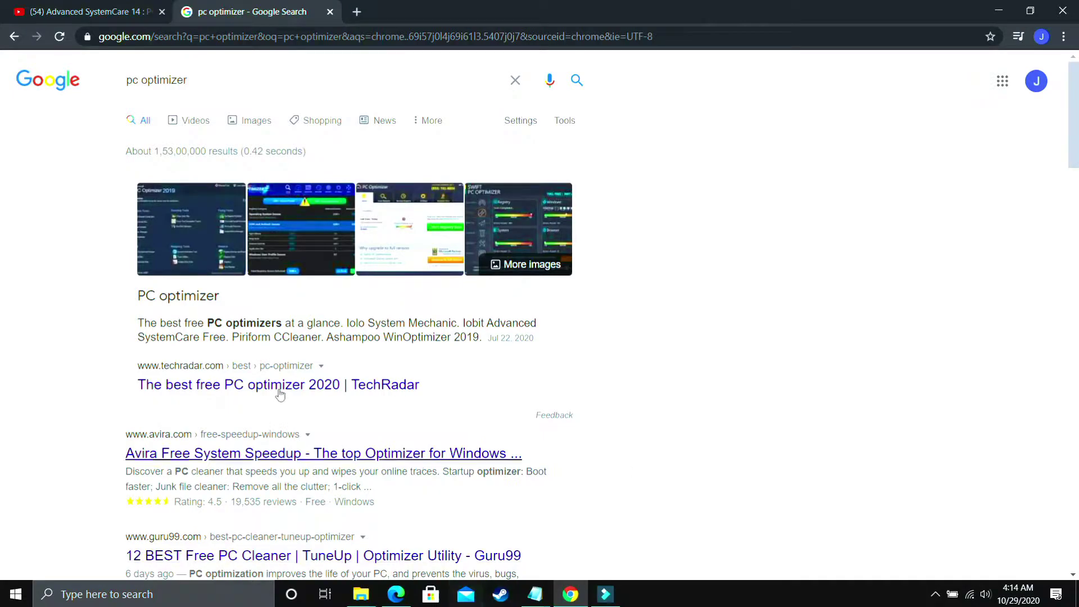
scroll(315, 393, "down", 10)
Step: Skip the Advanced SystemCare 14 YouTube video forward to a later point
left_click(126, 6)
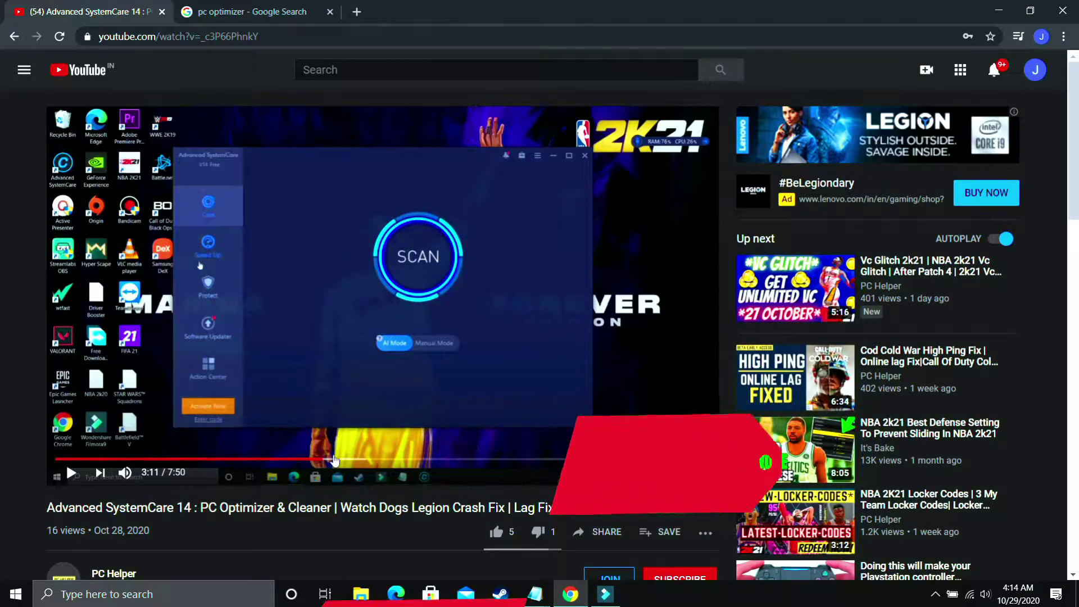
left_click(450, 447)
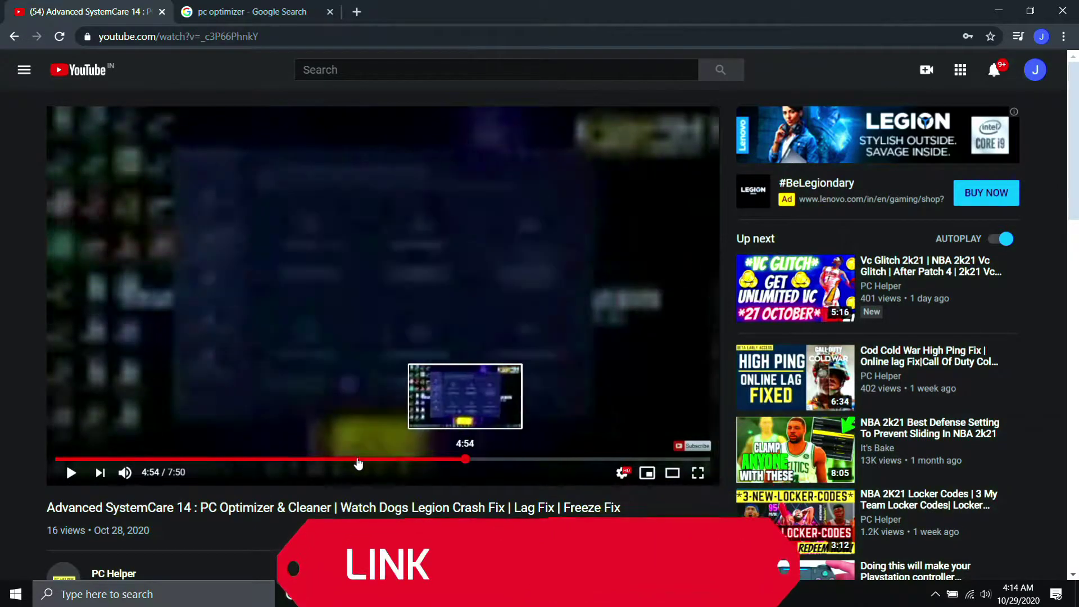
left_click(518, 459)
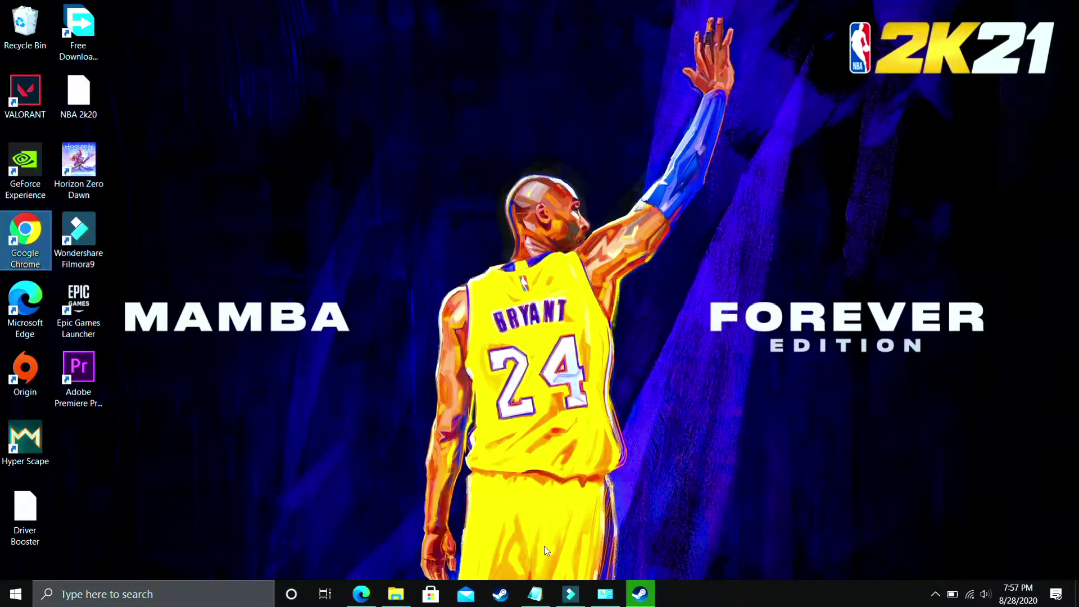
Step: Open This PC's system properties and go to Advanced system settings
left_click(395, 594)
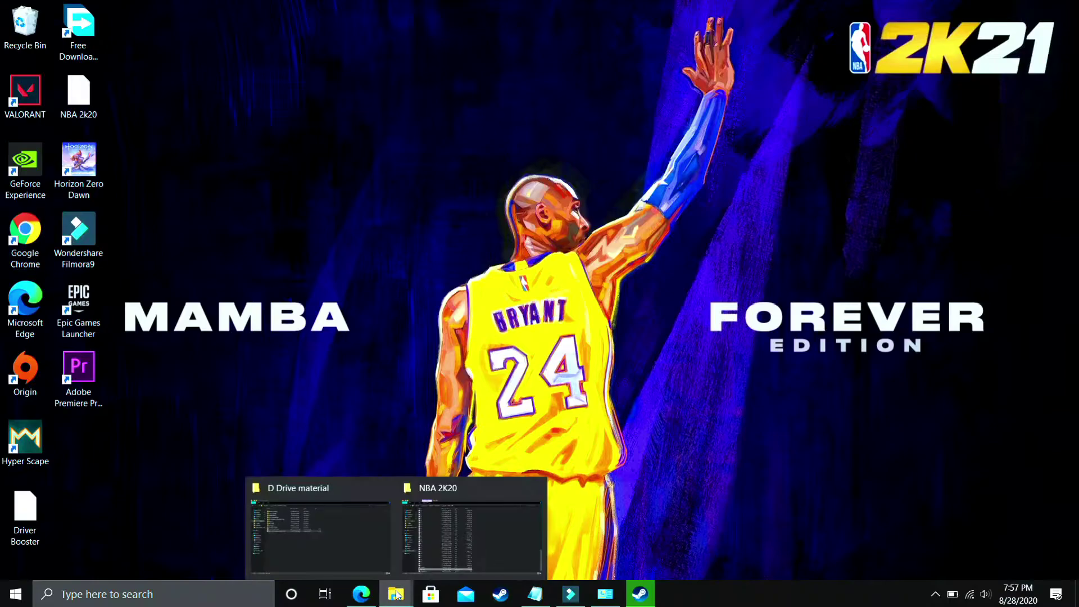
left_click(323, 538)
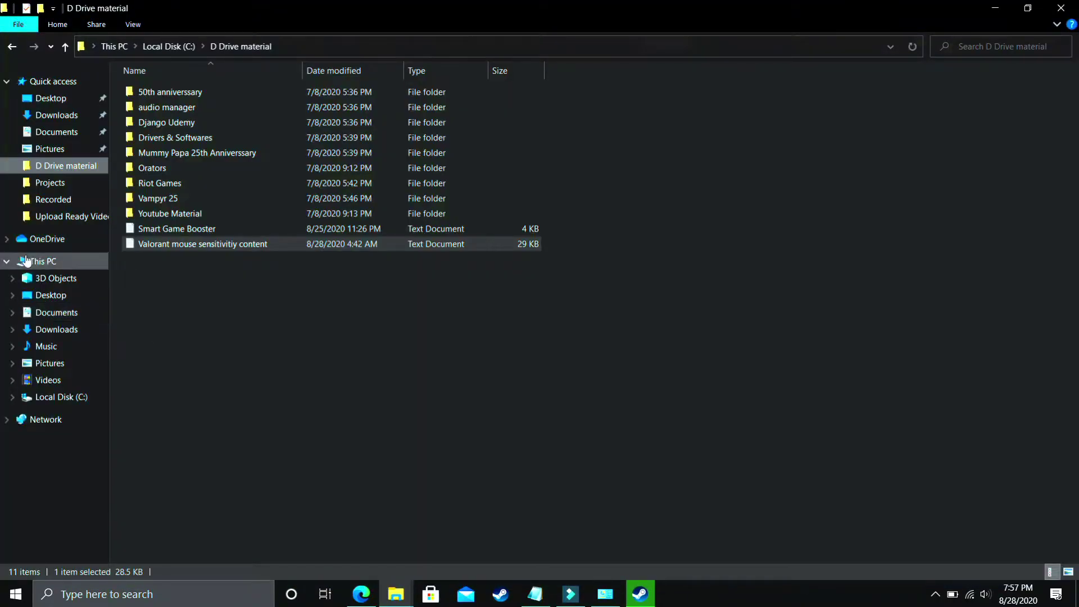
right_click(28, 260)
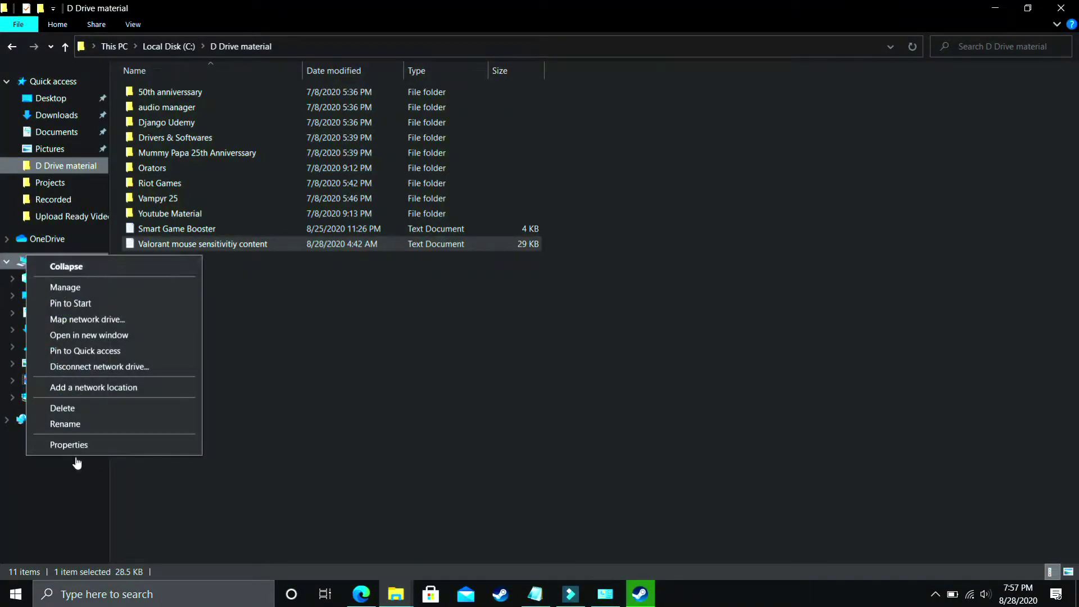
left_click(64, 446)
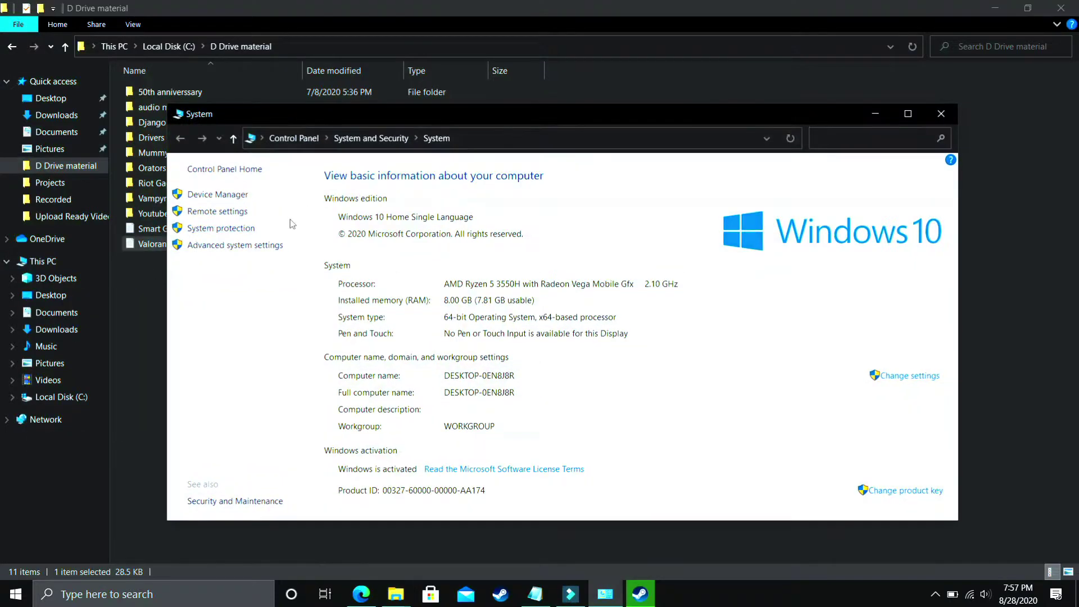
left_click(231, 246)
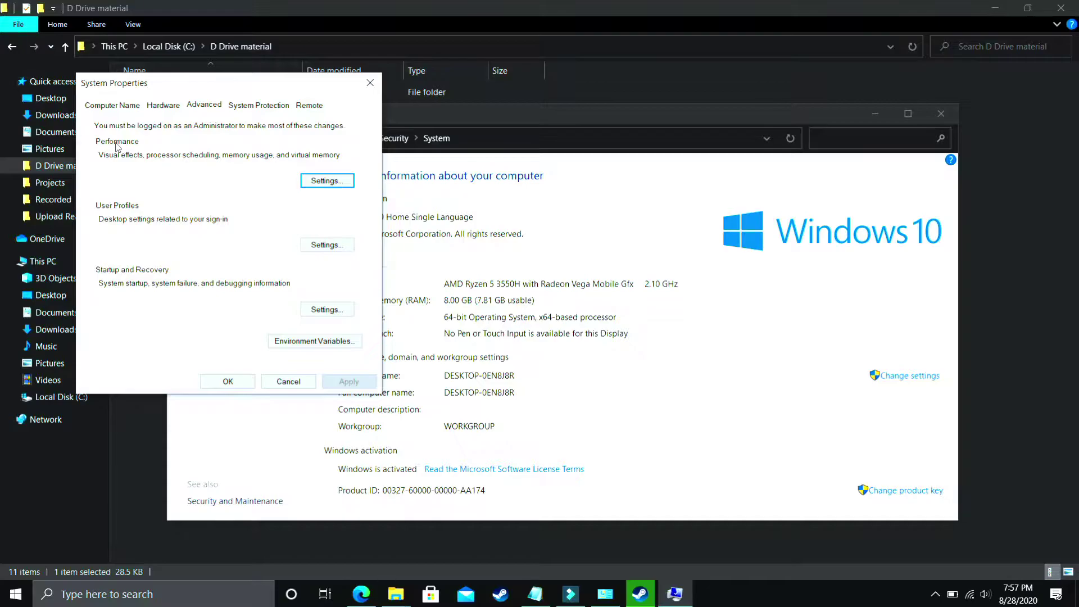
Step: Keep scheduling optimised for programs and open the Virtual Memory paging file settings
left_click(330, 185)
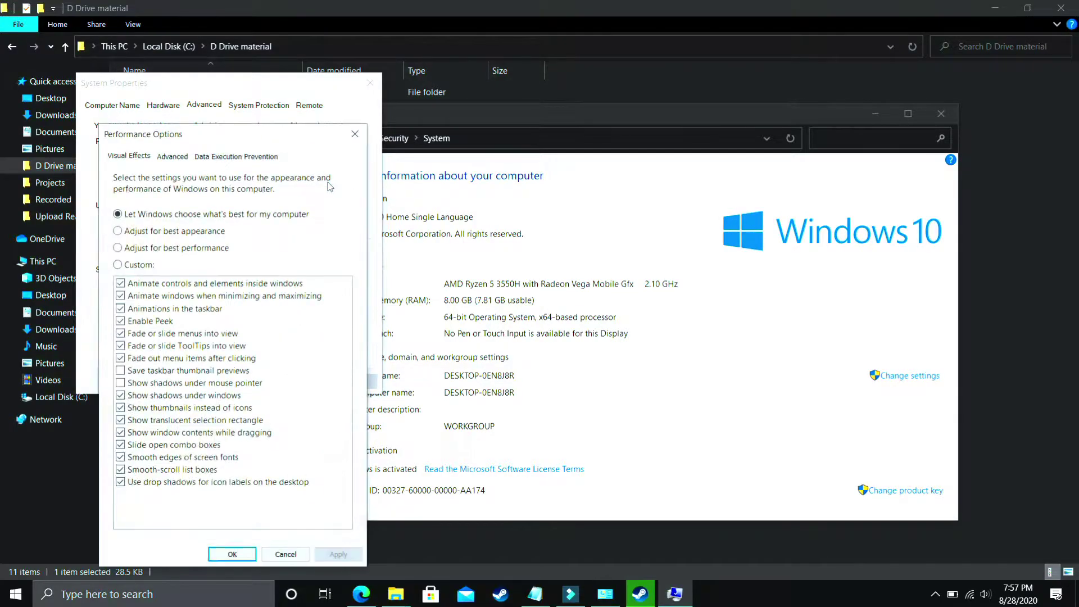
left_click(176, 161)
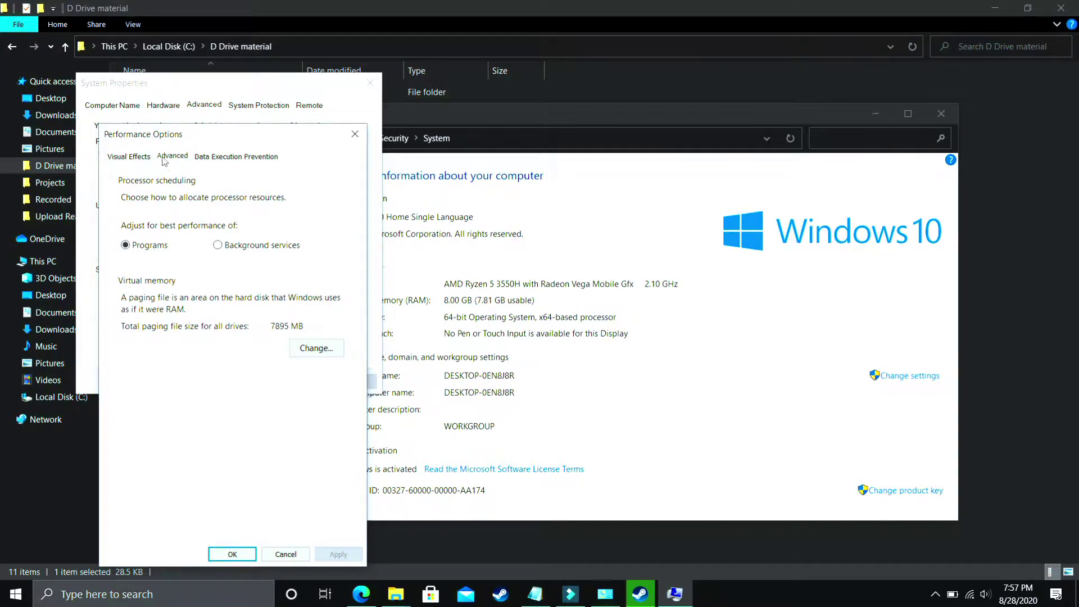
left_click(143, 249)
left_click(312, 349)
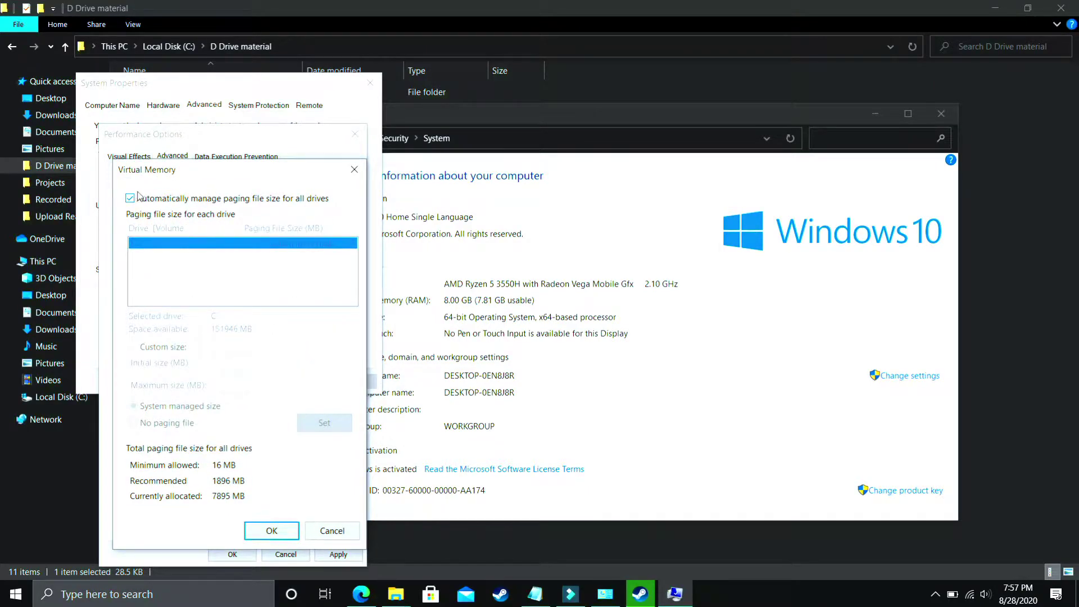
Step: Turn off automatic paging for C:, choose Custom size, and enter 1896 MB initial size
left_click(134, 200)
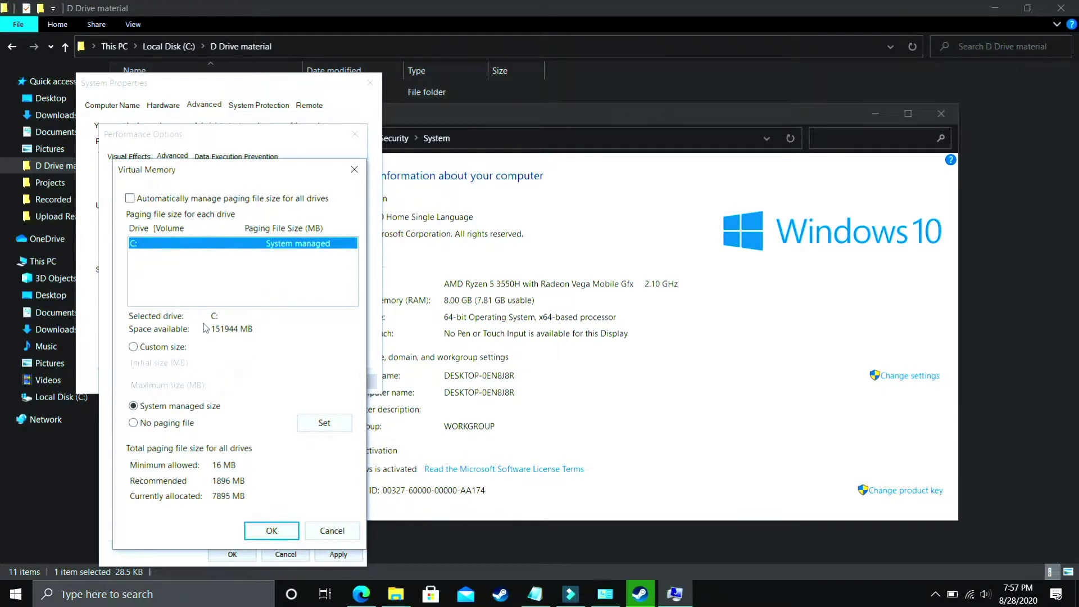
left_click(151, 347)
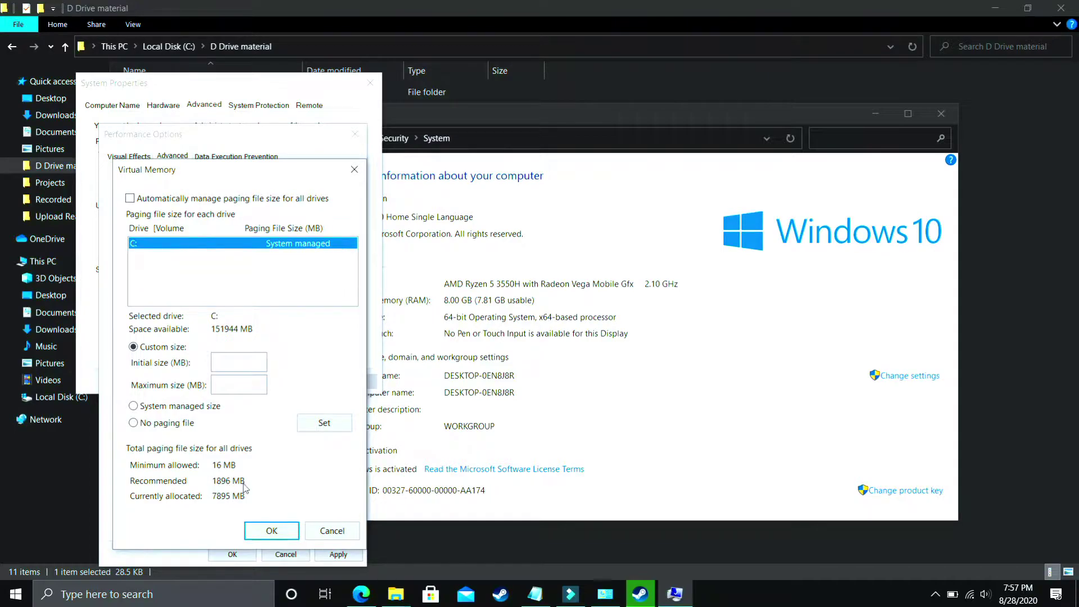
left_click(225, 360)
type("1896")
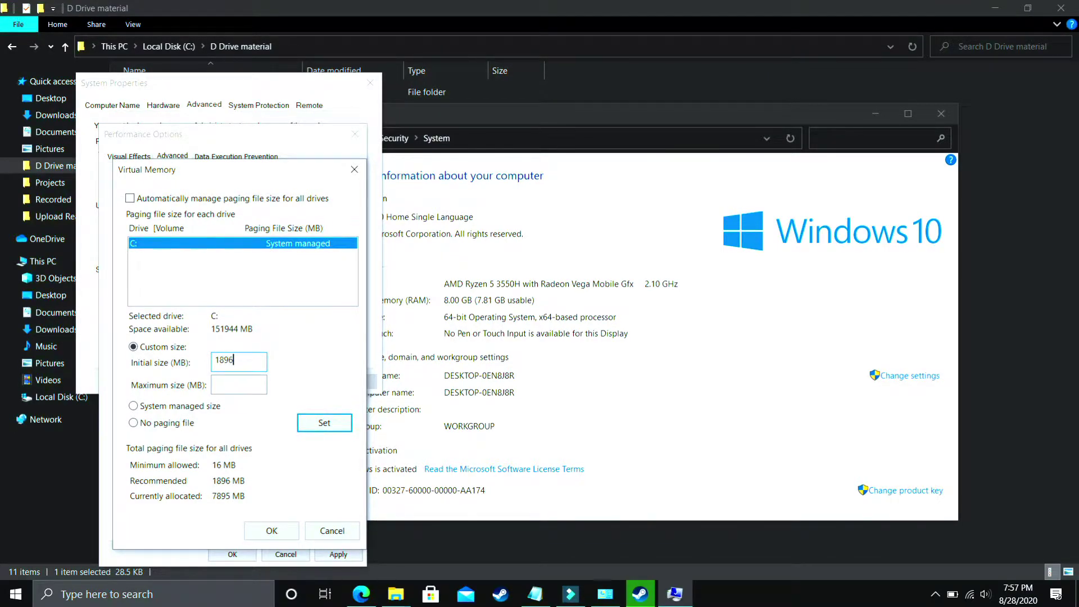
left_click(255, 385)
left_click(163, 589)
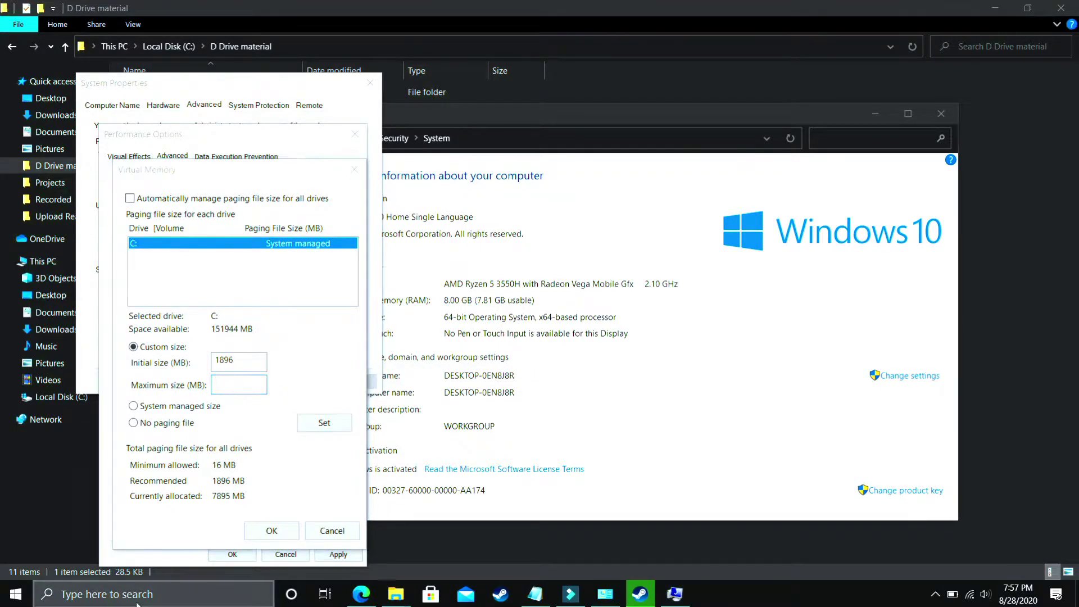
Step: Open Calculator, work out 8 × 1024 = 8192, and enter it as maximum size
type("ca")
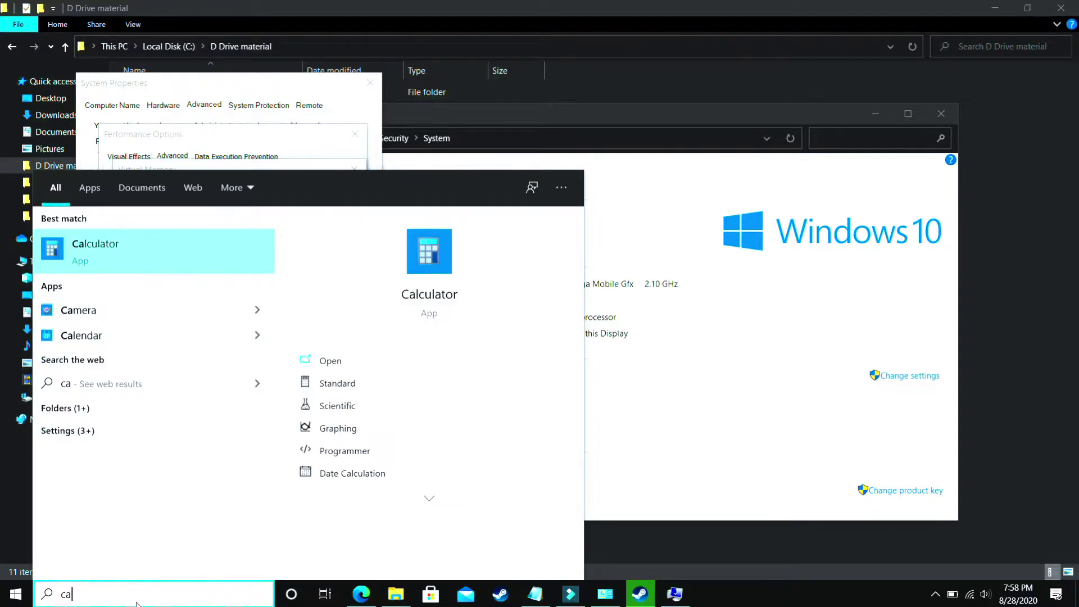
key("Return")
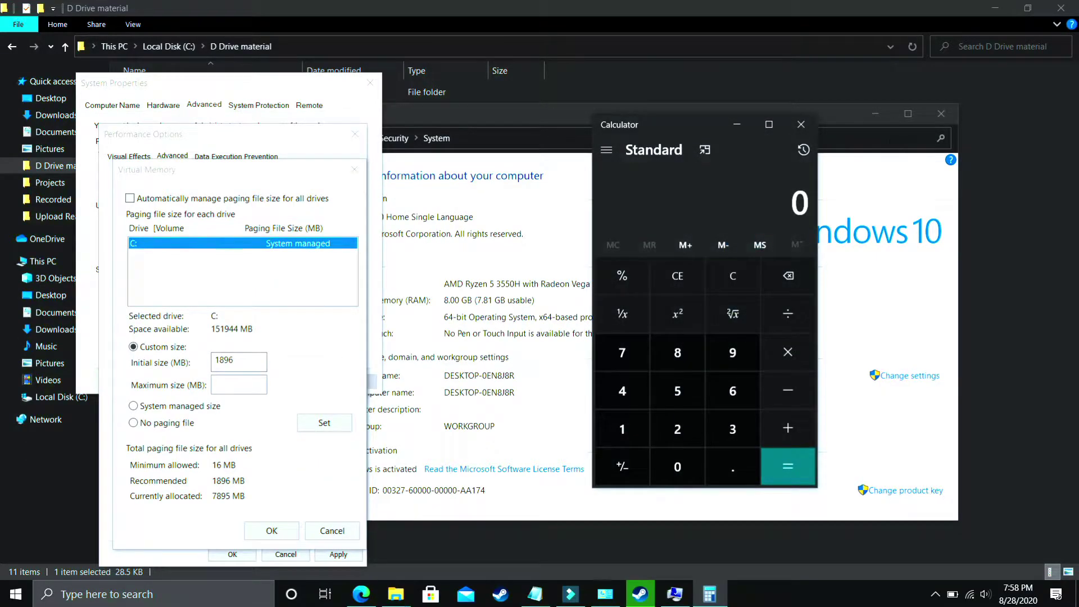
key("8")
type("1024")
key("Return")
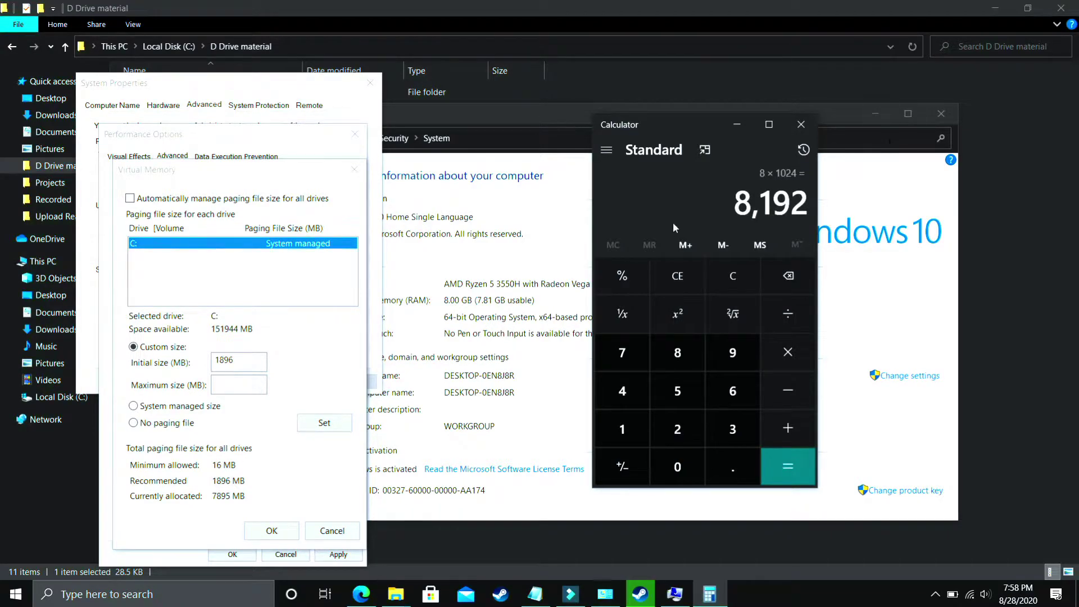
left_click(239, 385)
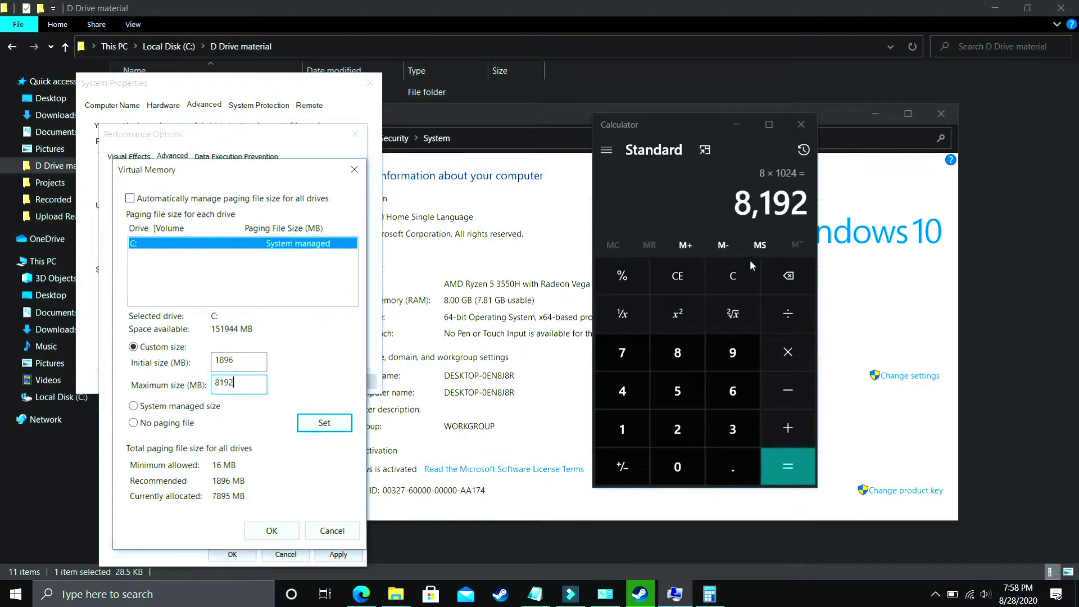
Step: Calculate 16 × 1024, 32 × 1024 and 12 × 1024 = 12,288 in Calculator
left_click(733, 273)
type("16")
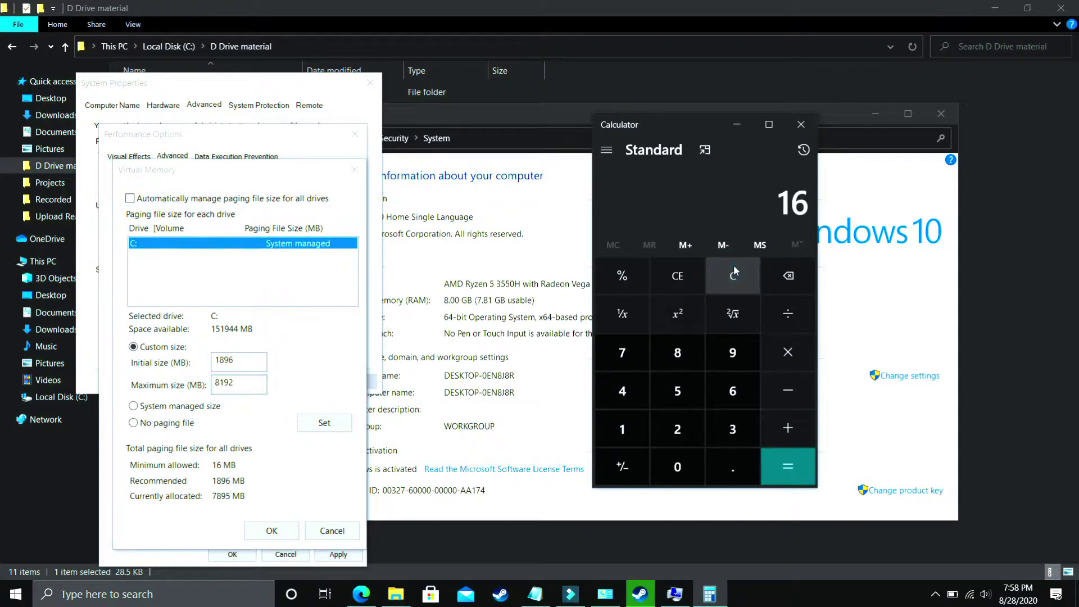
type("1024")
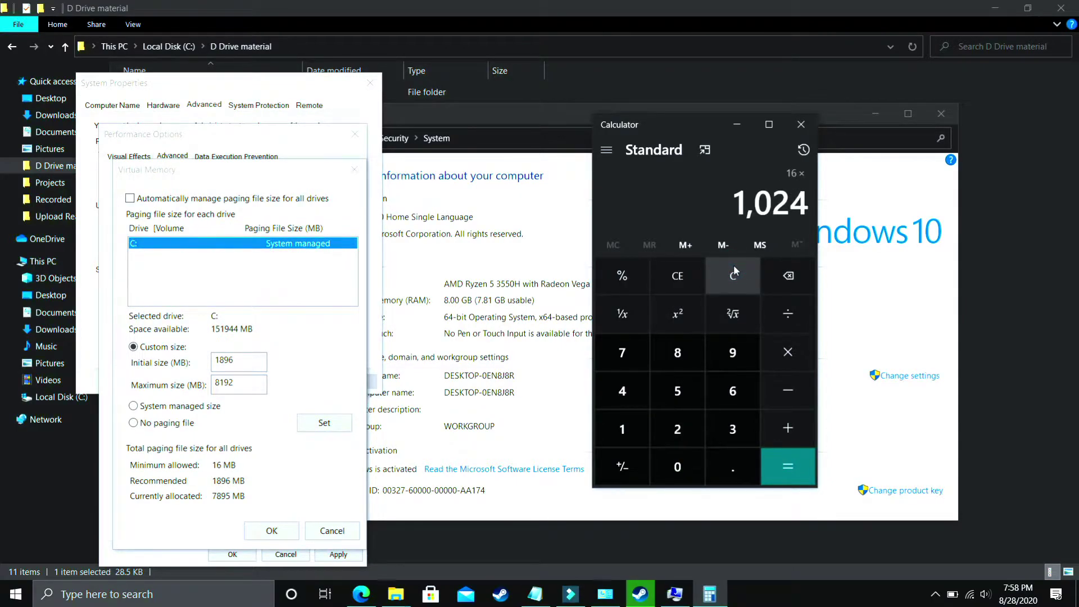
key("Return")
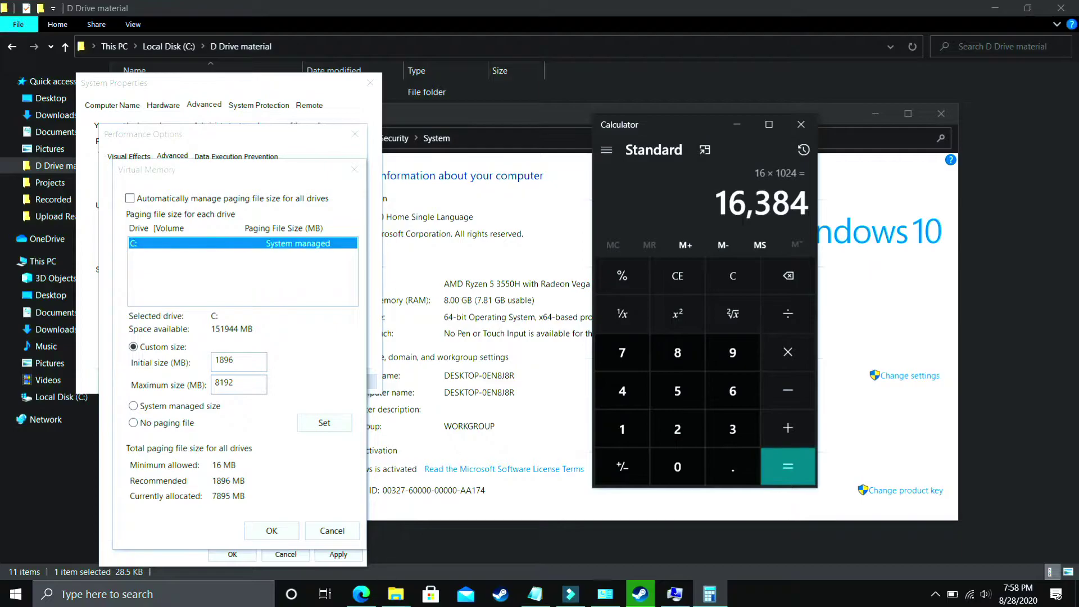
left_click(736, 287)
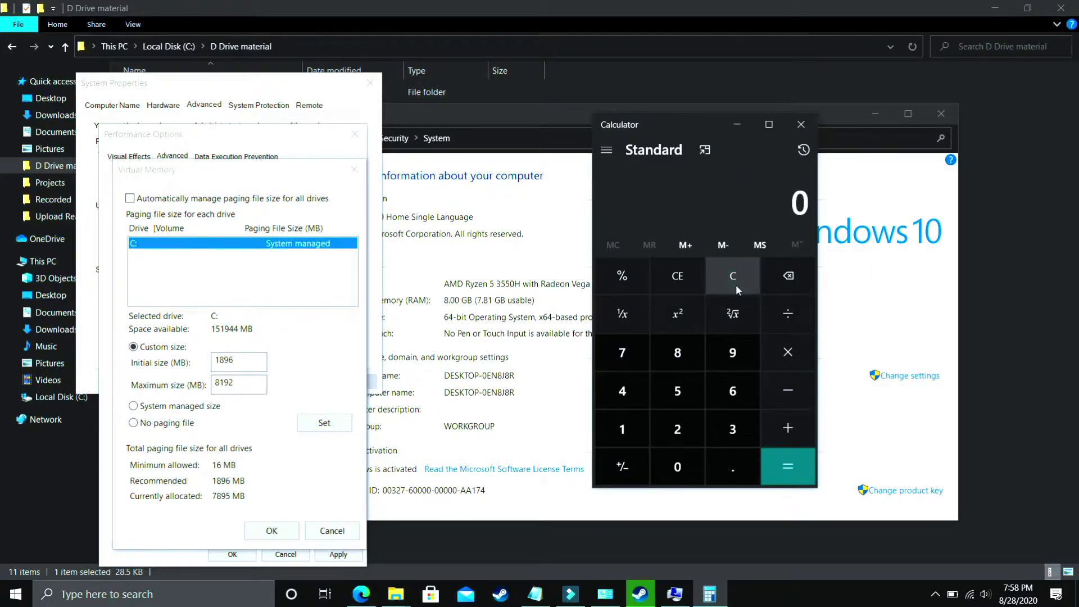
type("32")
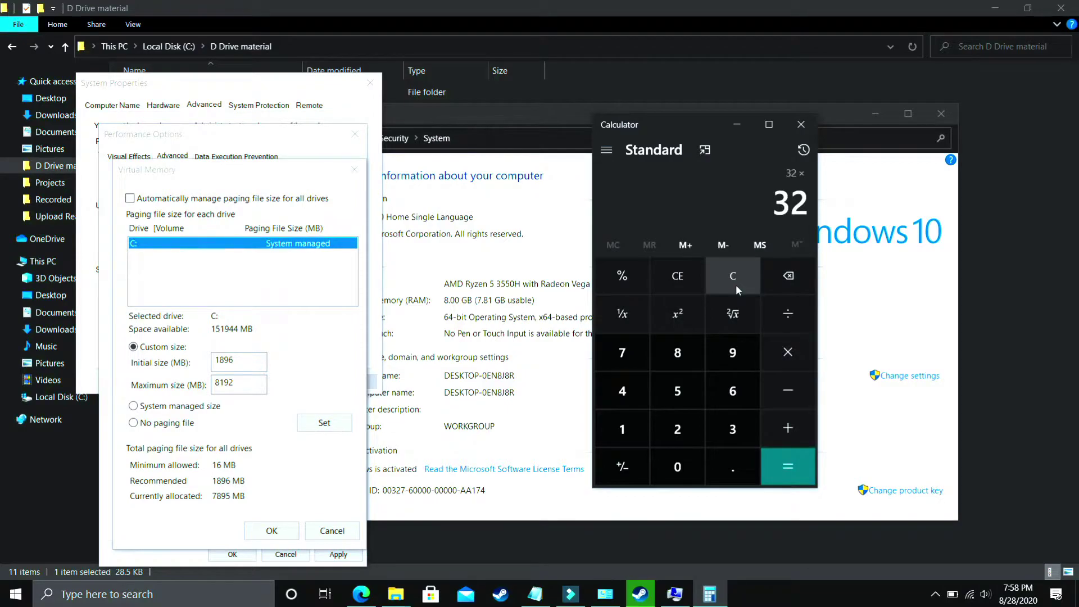
type("*1024")
key("Return")
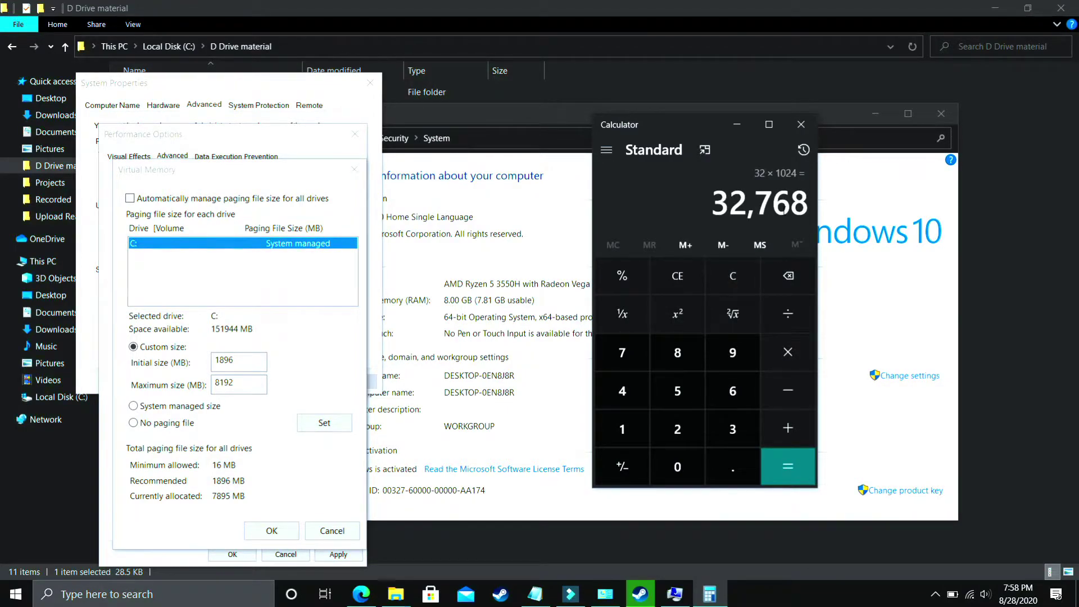
key("BackSpace")
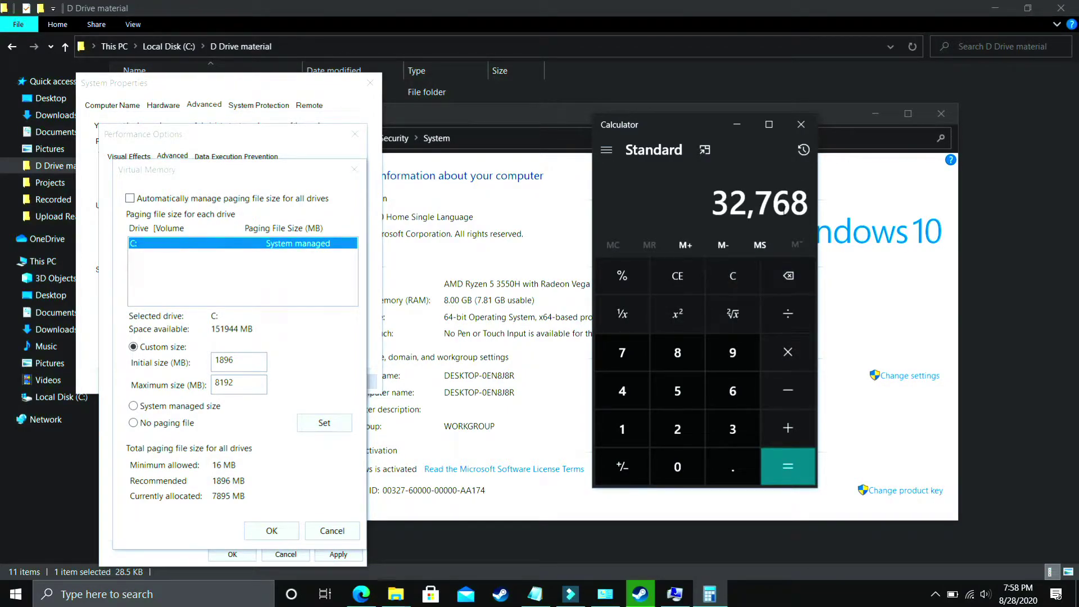
left_click(732, 274)
type("2*1024")
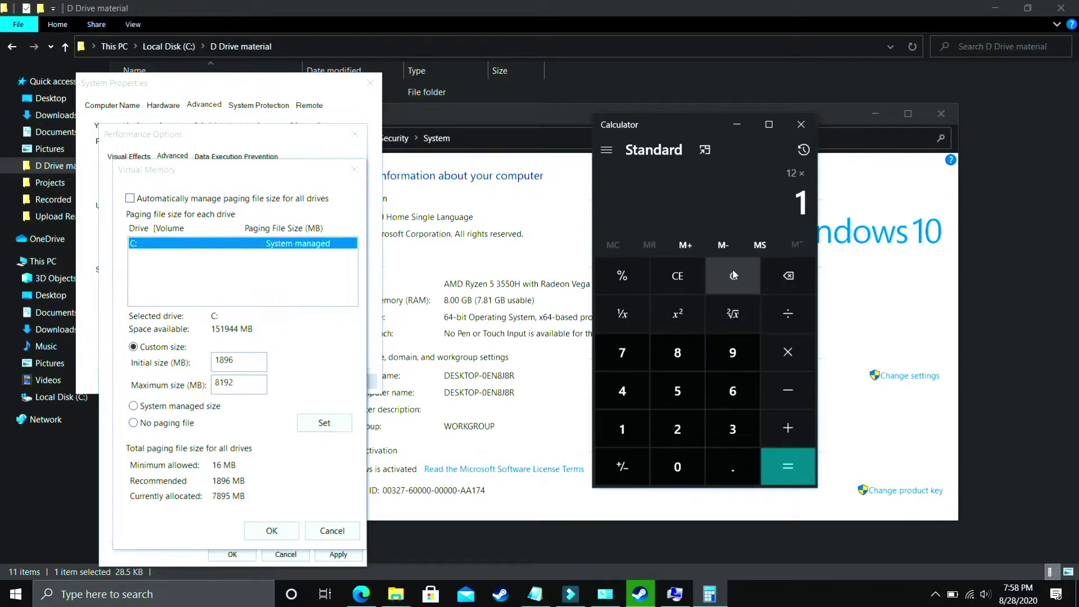
key("Return")
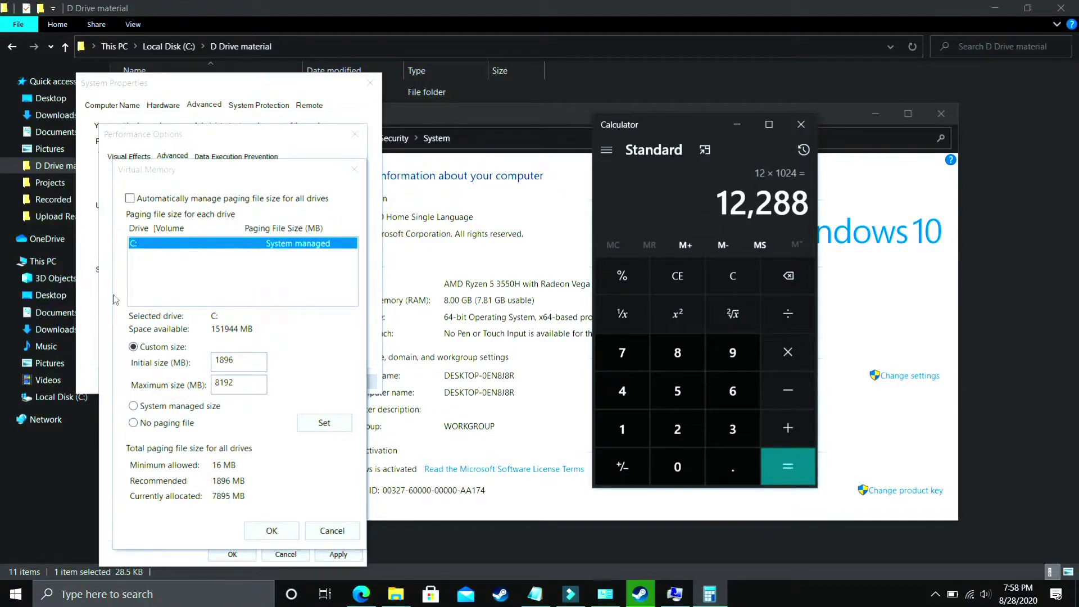
Step: Save the 8192 MB maximum paging size, accept the restart notice, and apply Performance Options
left_click(236, 392)
left_click(274, 533)
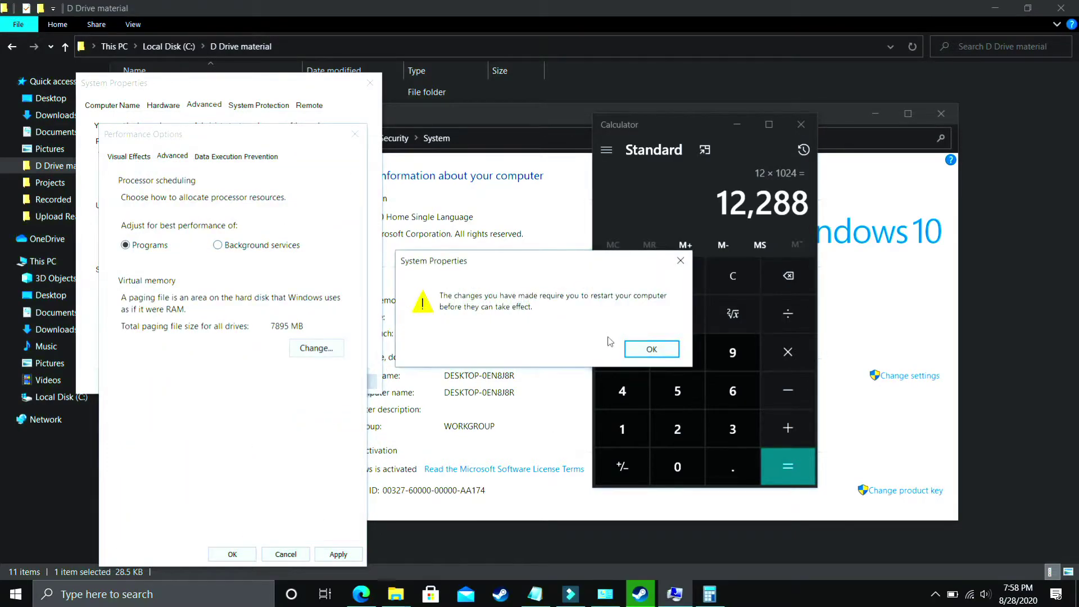
left_click(639, 348)
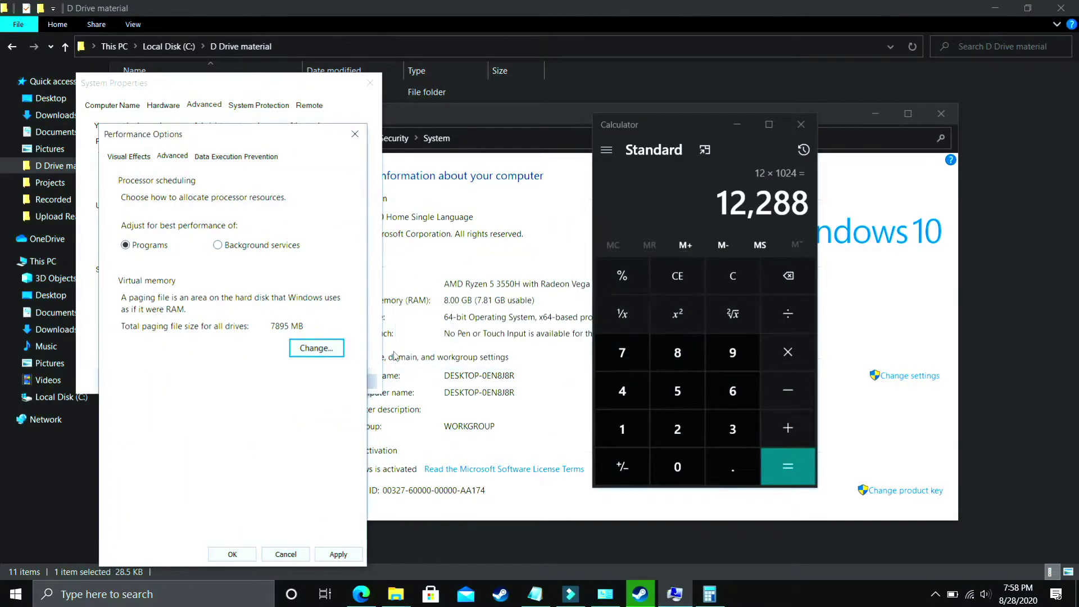
left_click(335, 557)
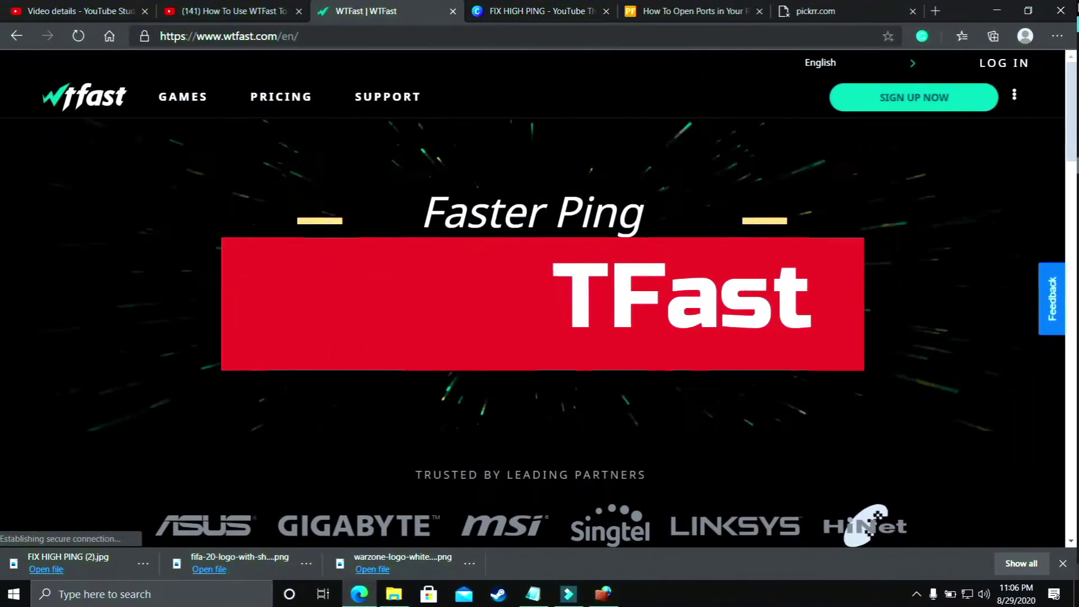
Step: Scroll through the wtfast.com homepage features, then switch to the How To Use WTFast video
scroll(221, 179, "down", 3)
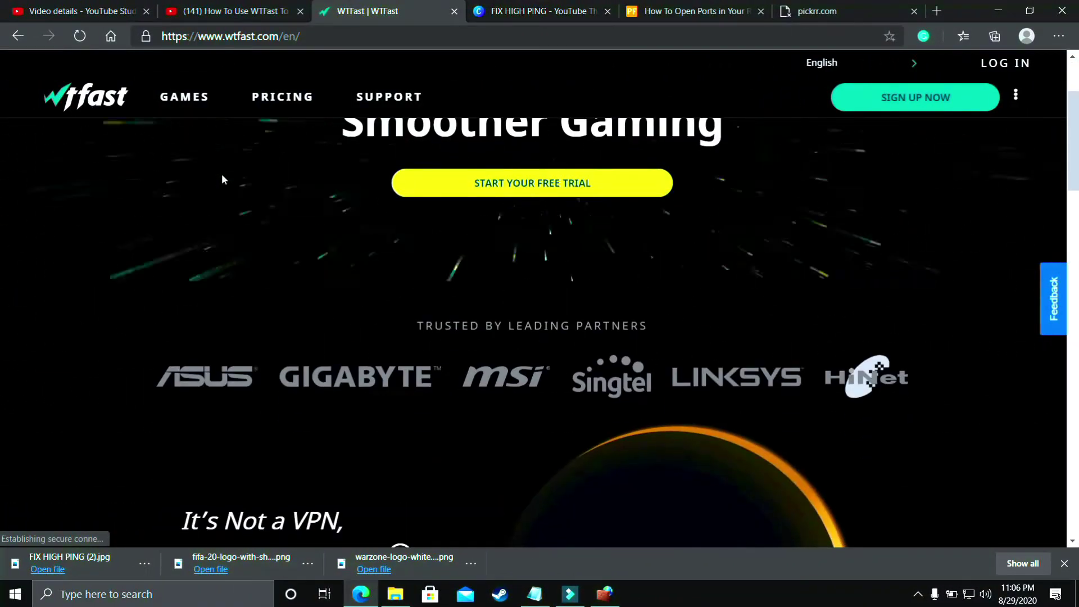
scroll(221, 180, "down", 4)
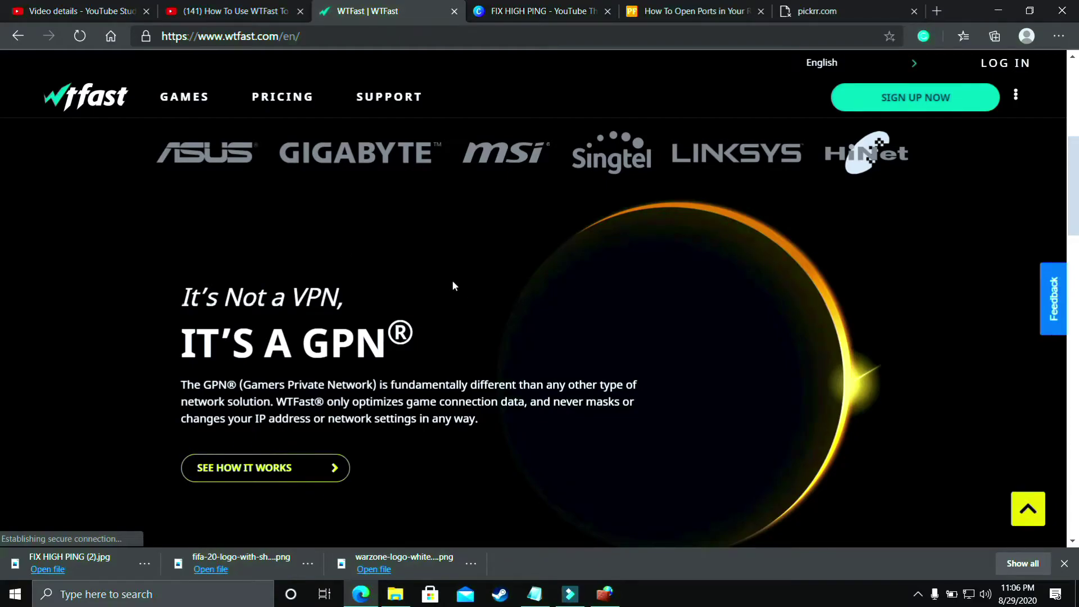
scroll(454, 283, "down", 6)
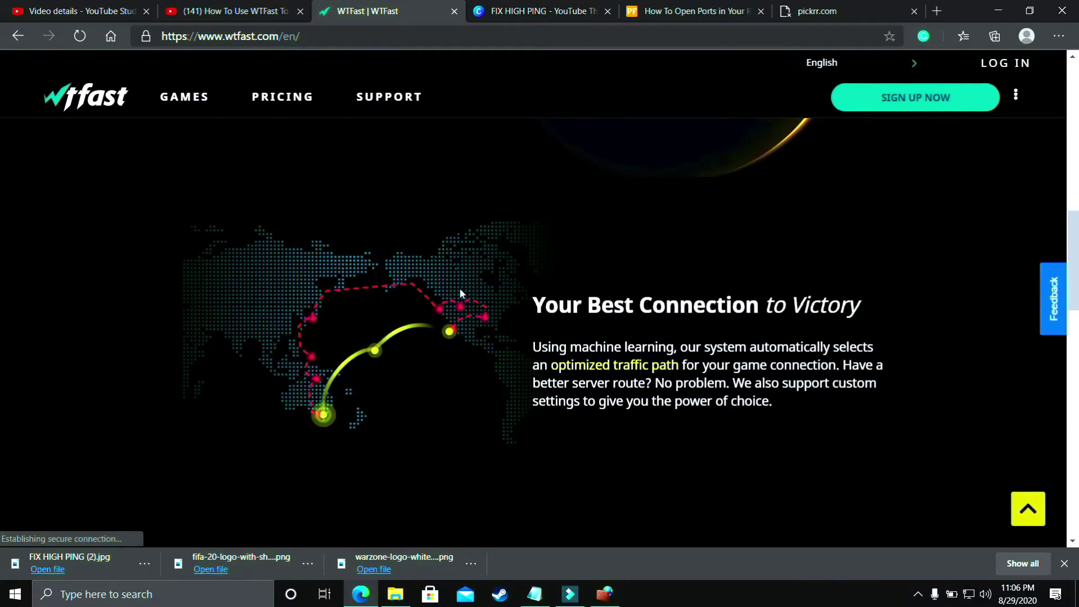
scroll(459, 289, "down", 5)
scroll(459, 289, "down", 5)
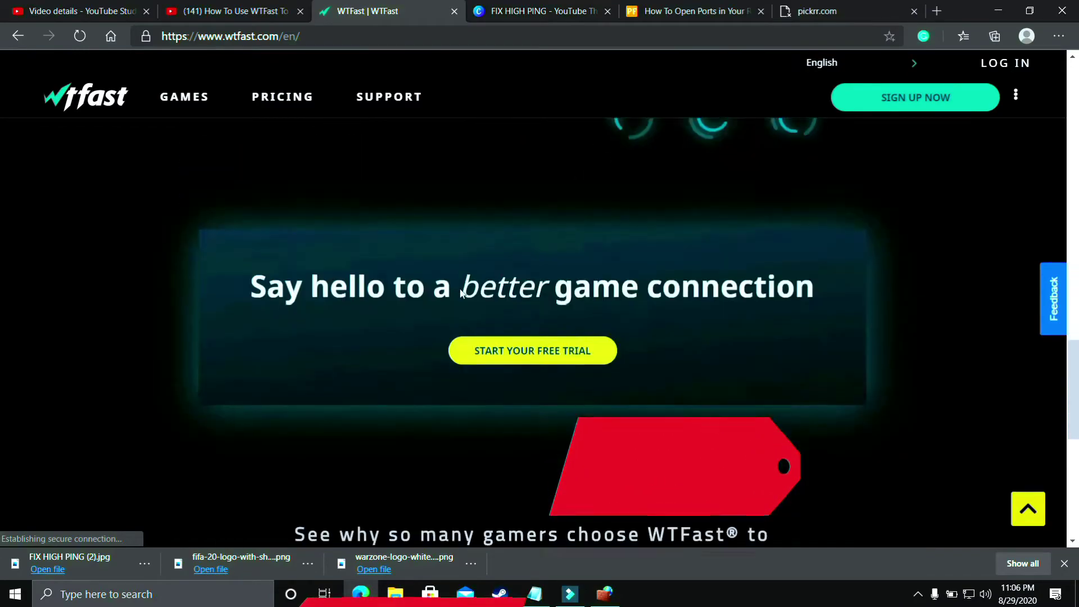
scroll(460, 287, "down", 8)
left_click(193, 12)
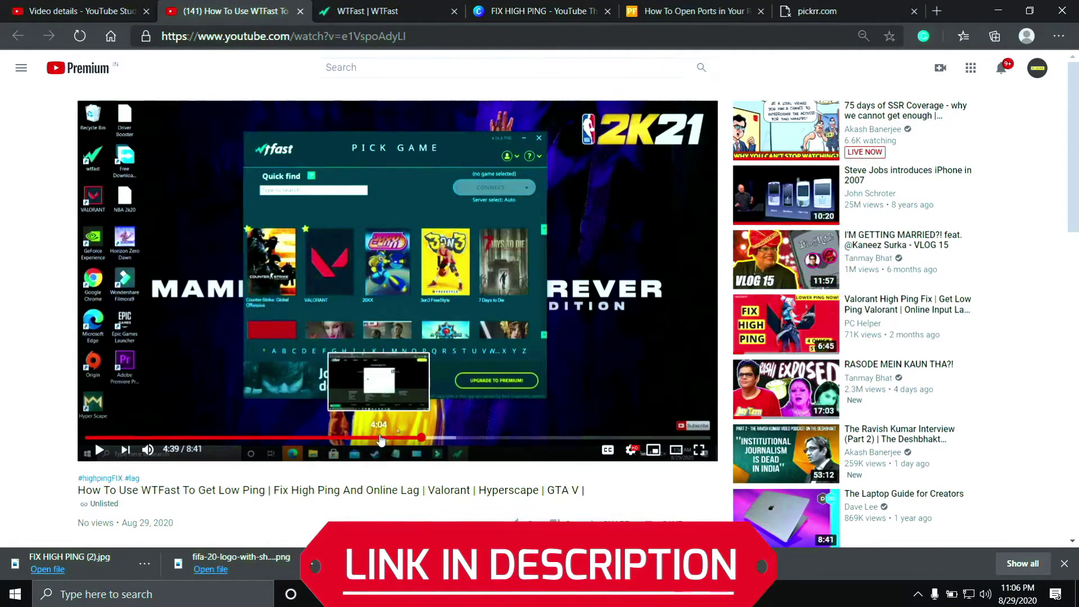
Step: Drag the WTFast tutorial forward to about 4:54, where a game is searched
left_click_drag(380, 440, 437, 439)
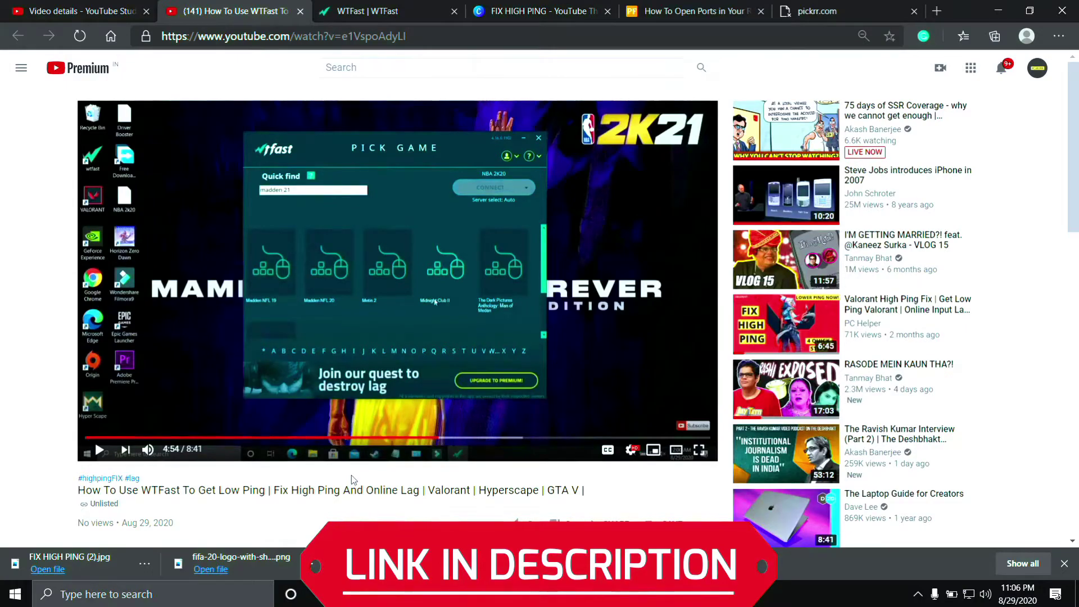
scroll(353, 473, "up", 1)
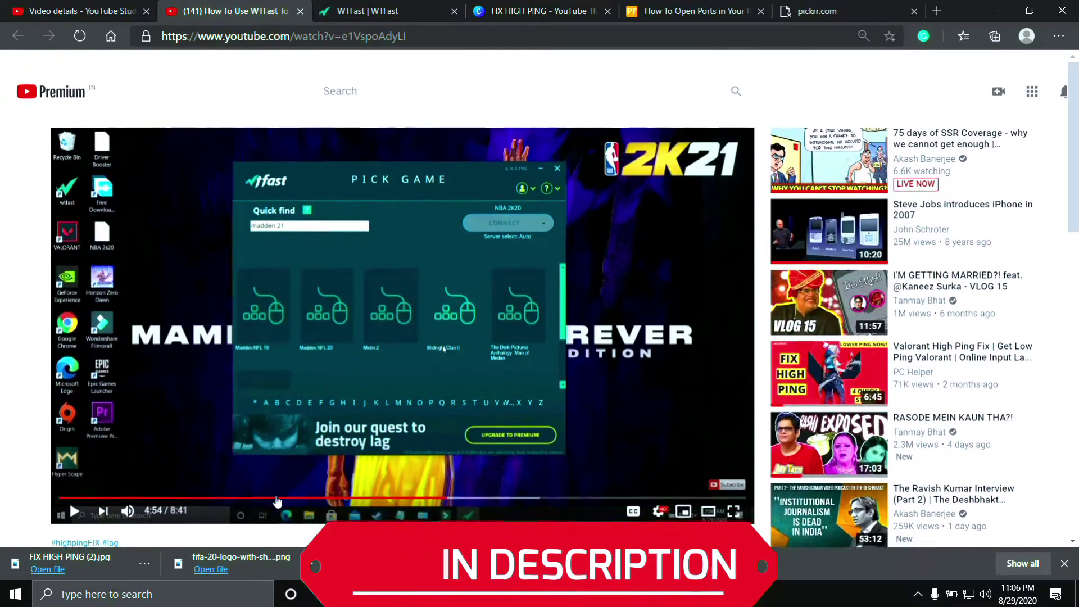
scroll(277, 500, "down", 1)
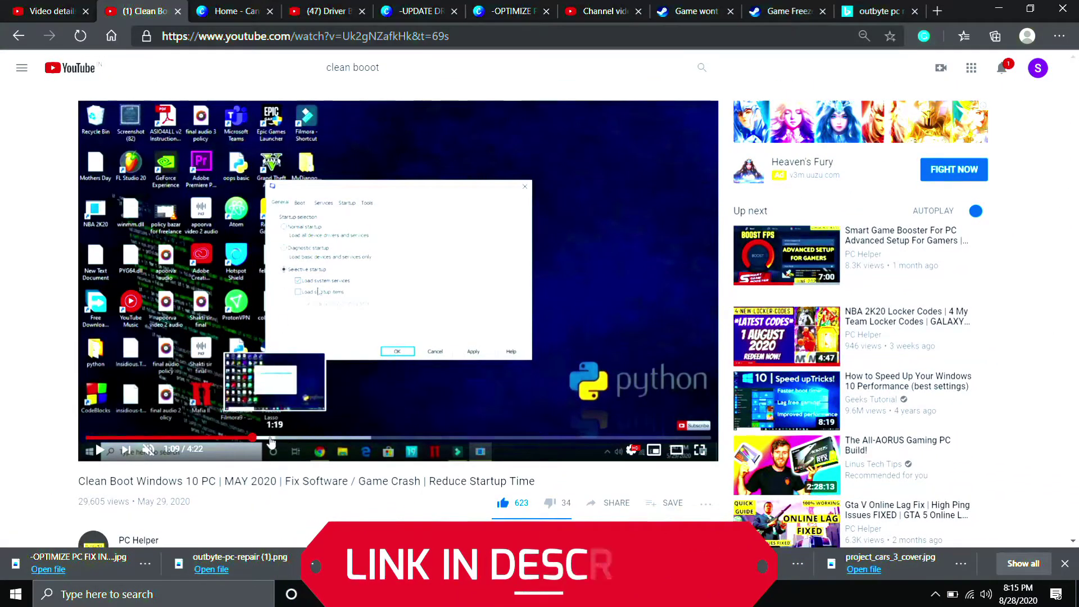
Step: Jump the Clean Boot video to 0:43, view its description, then rewind to 0:27
left_click(190, 437)
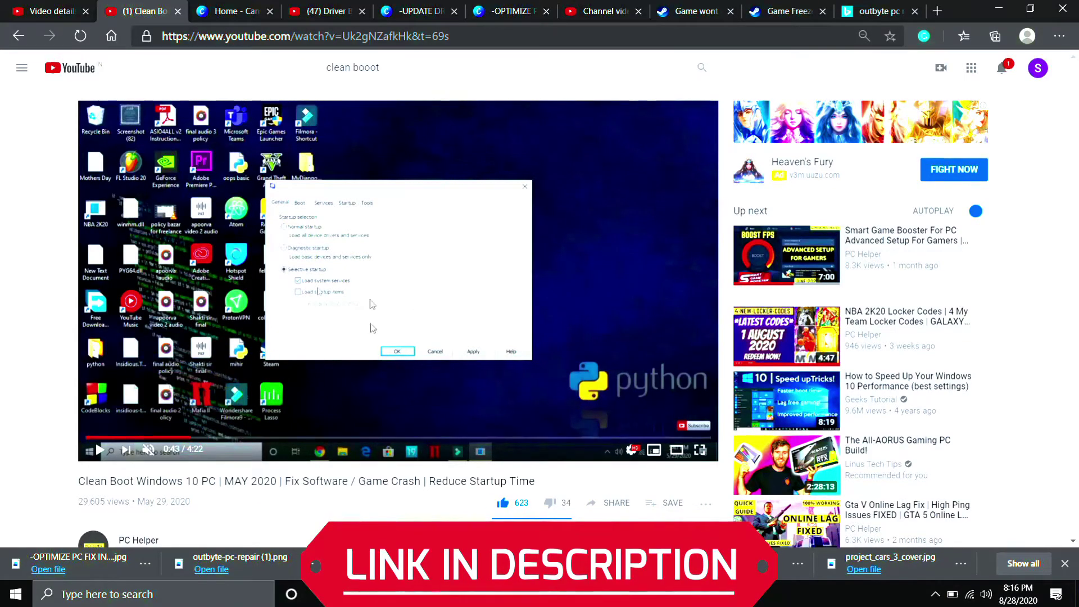
scroll(412, 371, "down", 1)
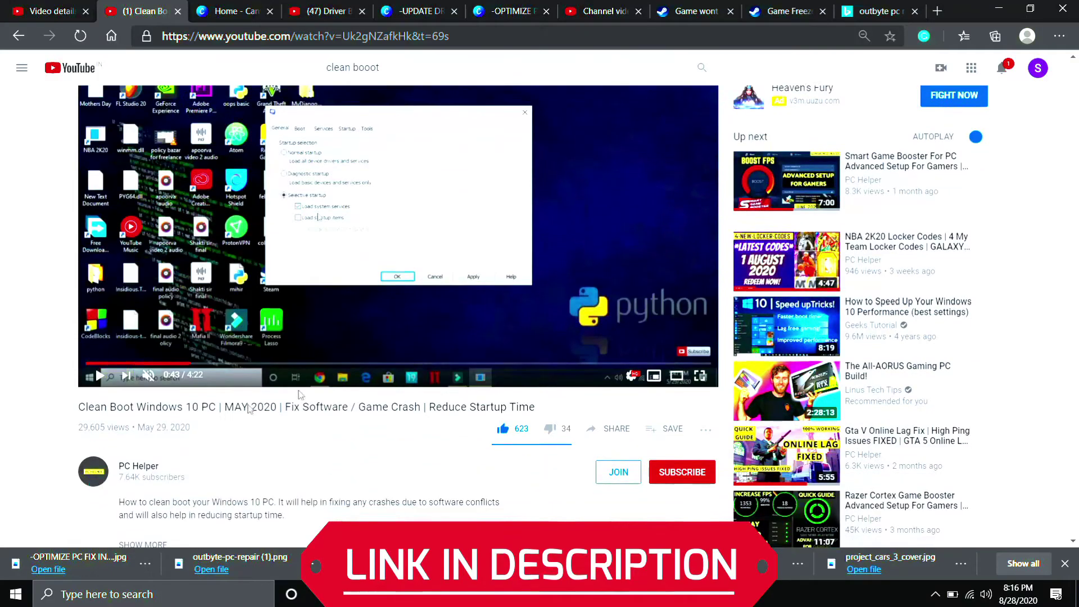
key("ctrl+a")
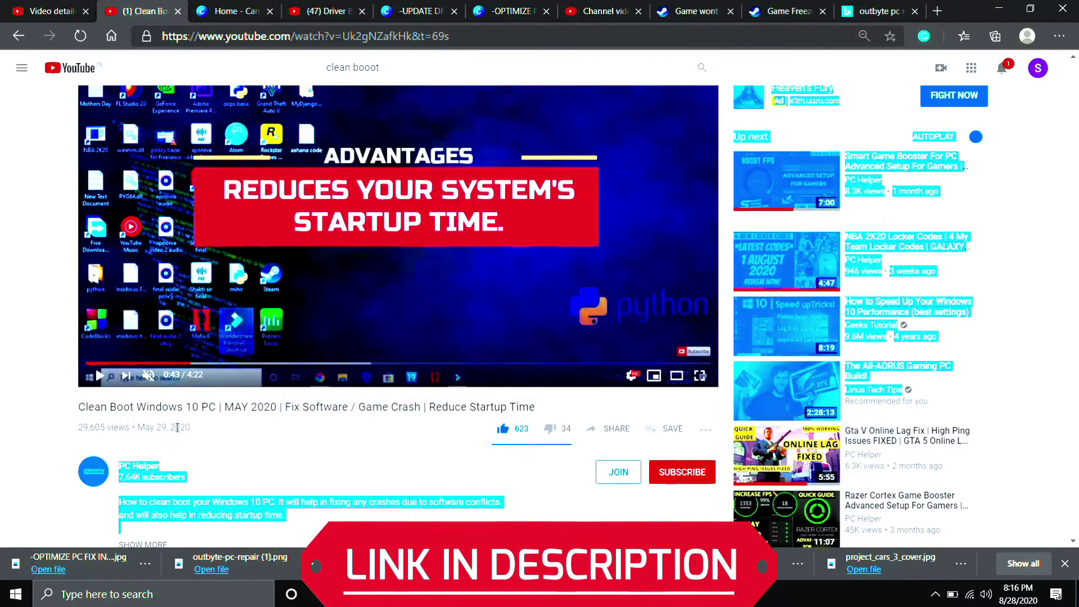
left_click(254, 420)
scroll(268, 400, "up", 1)
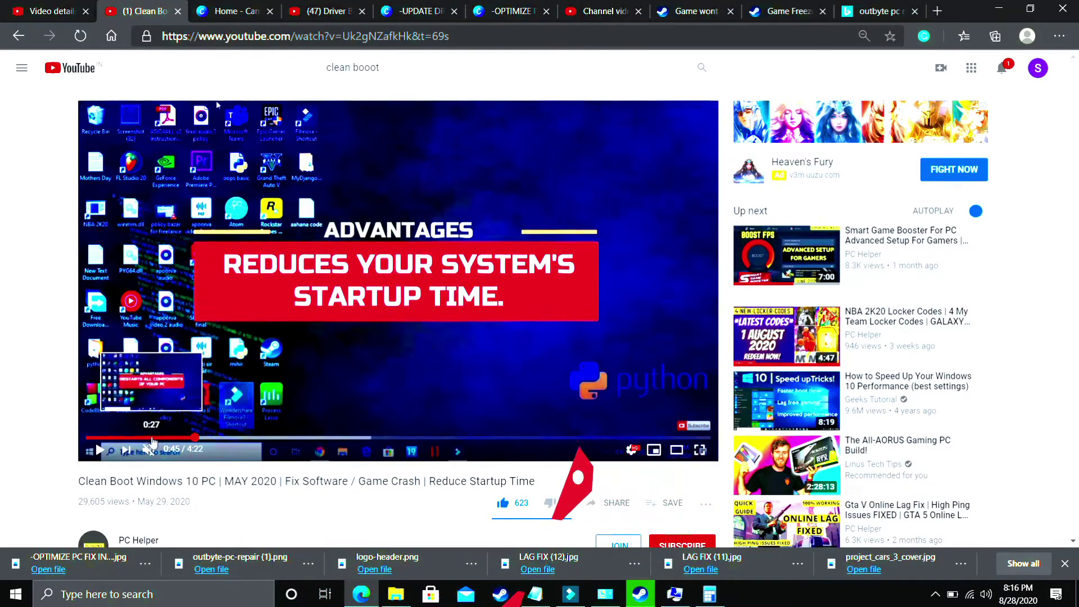
left_click(150, 437)
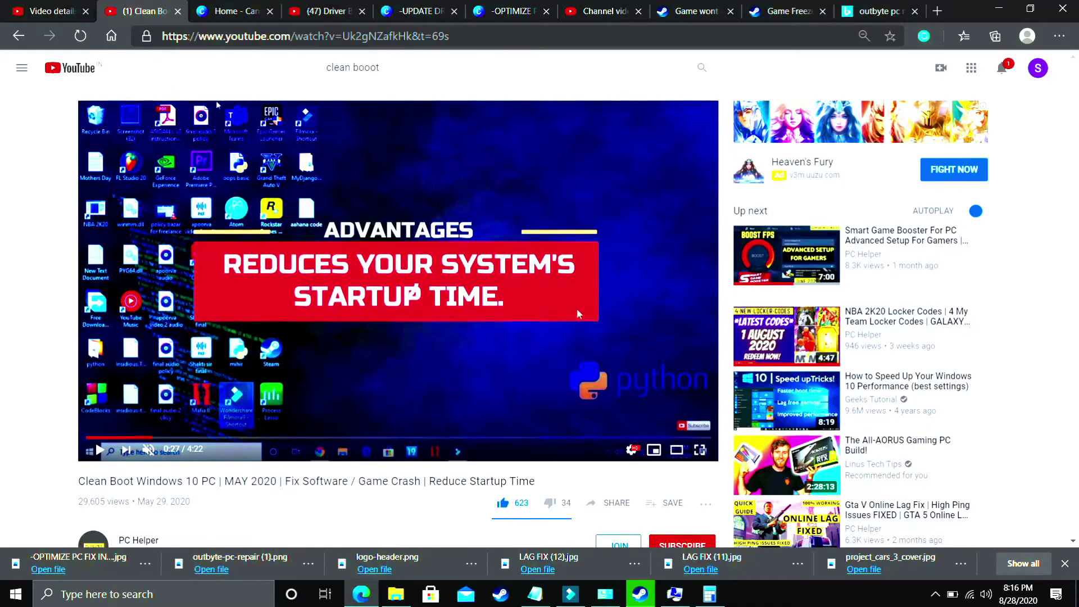
scroll(351, 435, "down", 1)
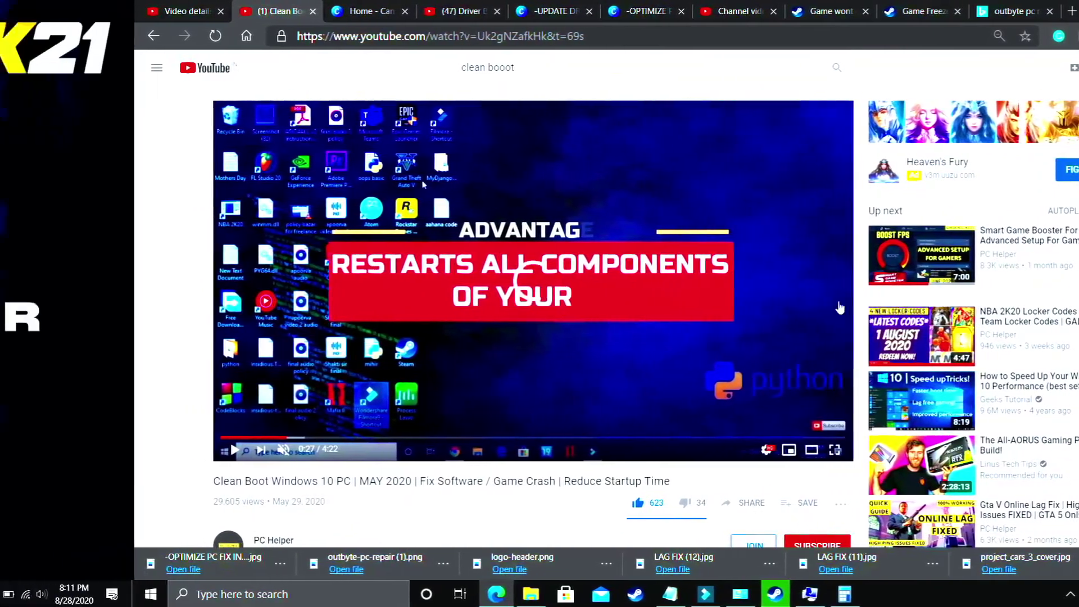